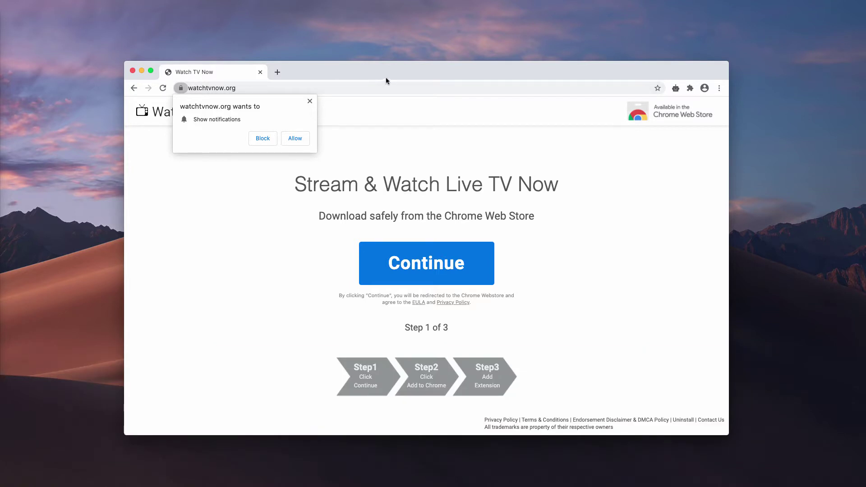
- Allow watchtvnow.org to show notifications
left_click_drag(359, 70, 362, 69)
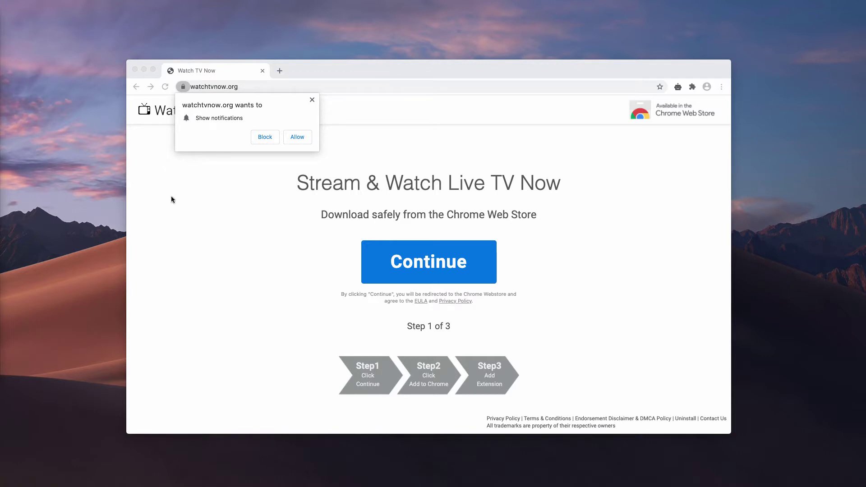
left_click(409, 73)
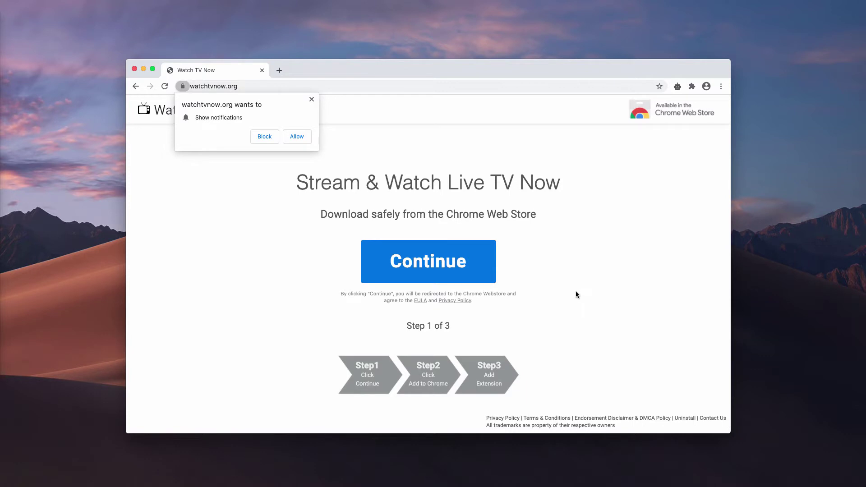
left_click(293, 136)
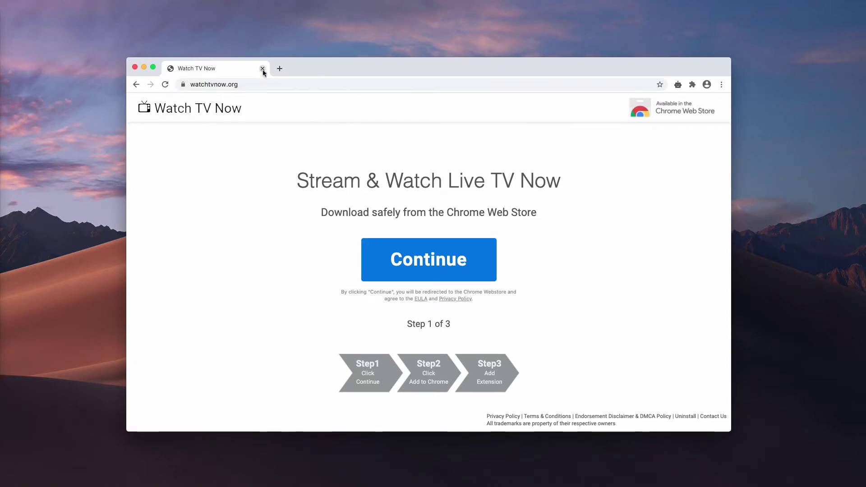
- Continue from the Watch TV Now page to the Chrome Web Store and add the Easy News Now extension
left_click_drag(312, 67, 319, 83)
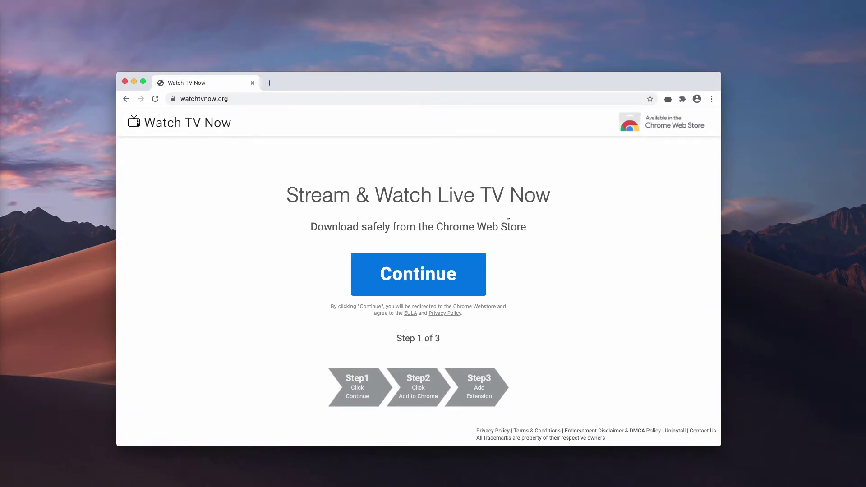
left_click(473, 264)
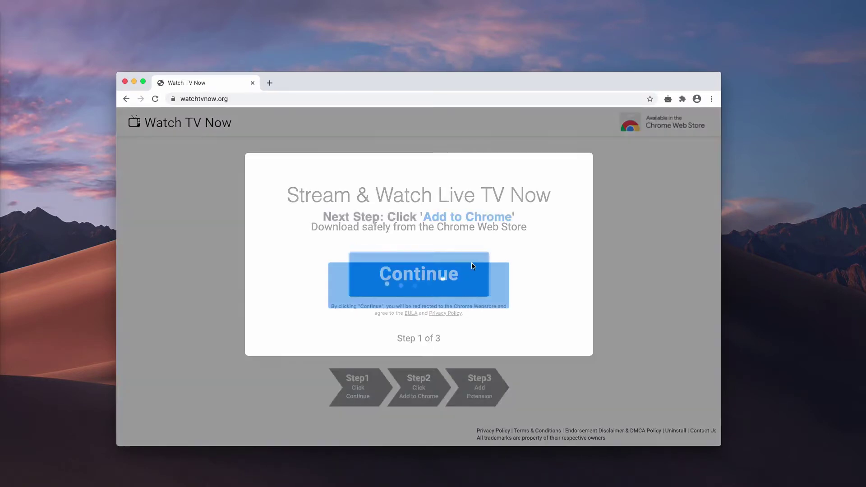
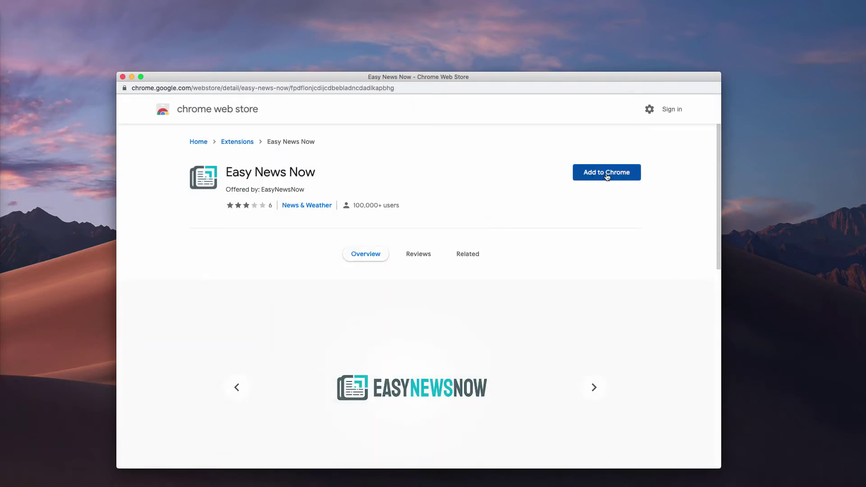
left_click(605, 174)
left_click(491, 162)
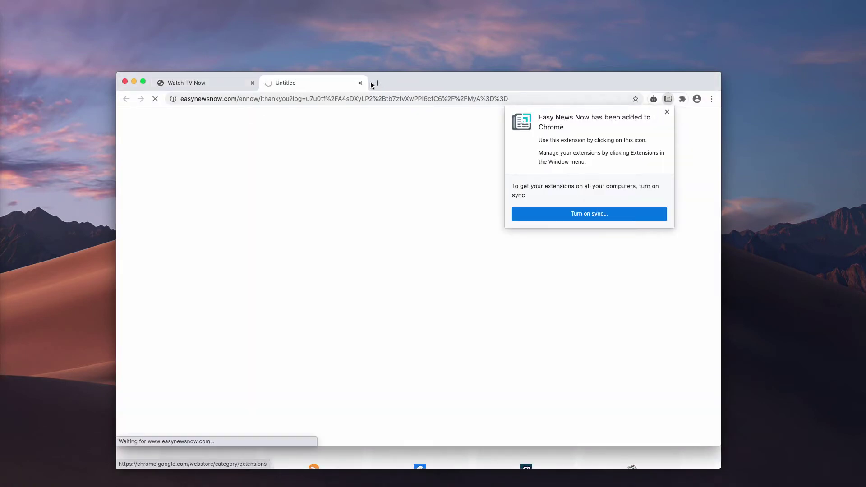
- Search the web for "virus" from the EasyNewsNow page's tab and keep the search provider changed by the WebSecurerr extension
left_click(377, 83)
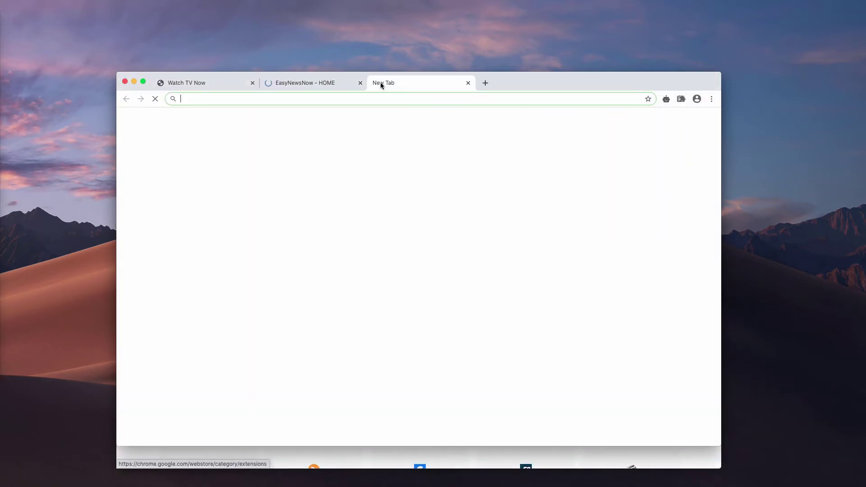
left_click(325, 85)
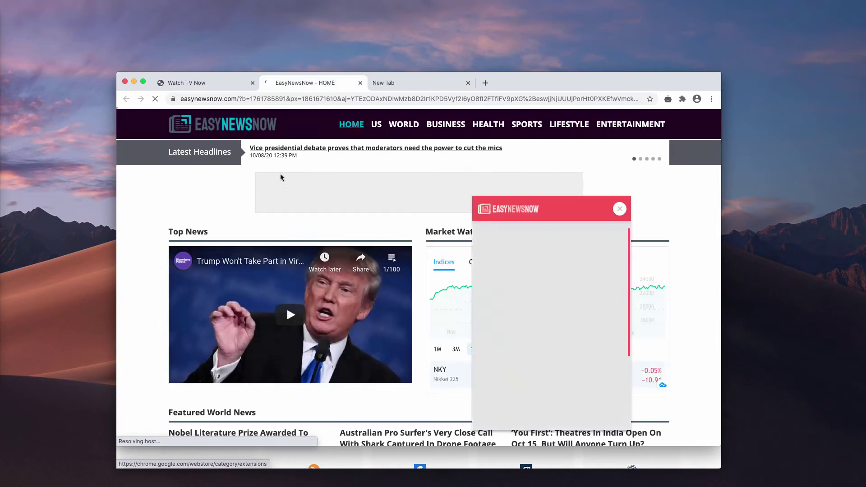
left_click(324, 99)
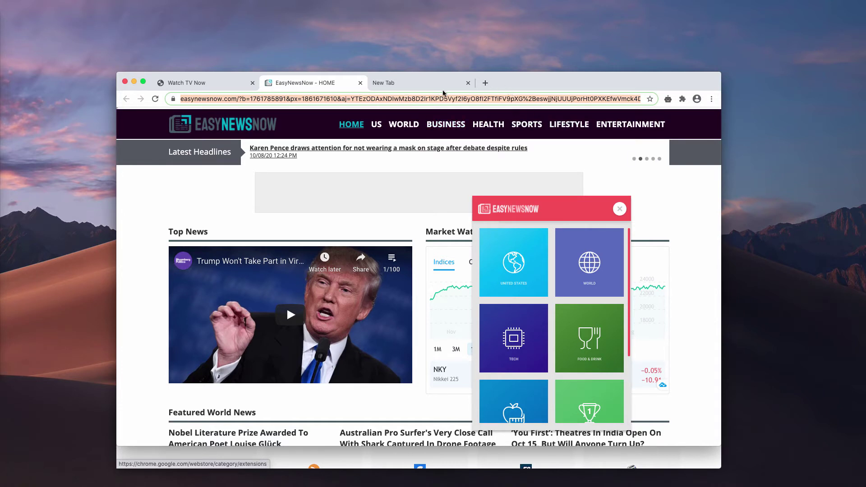
type("vor")
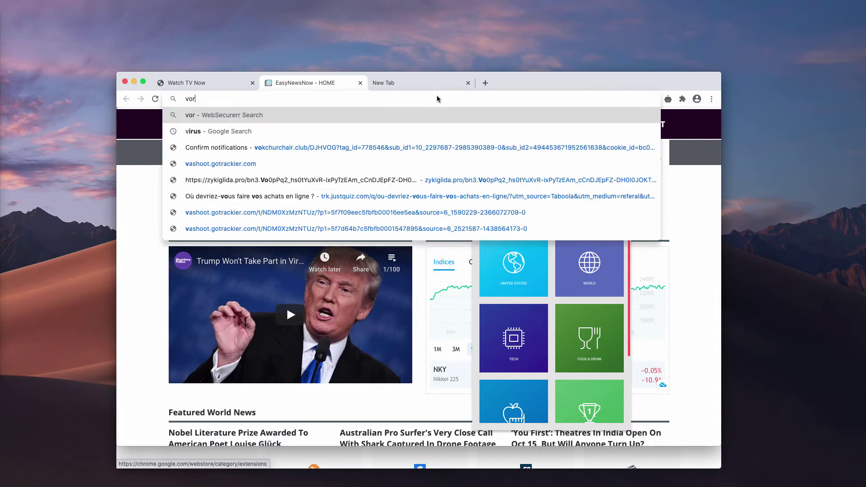
key("BackSpace")
key("BackSpace")
type("irus")
key("Return")
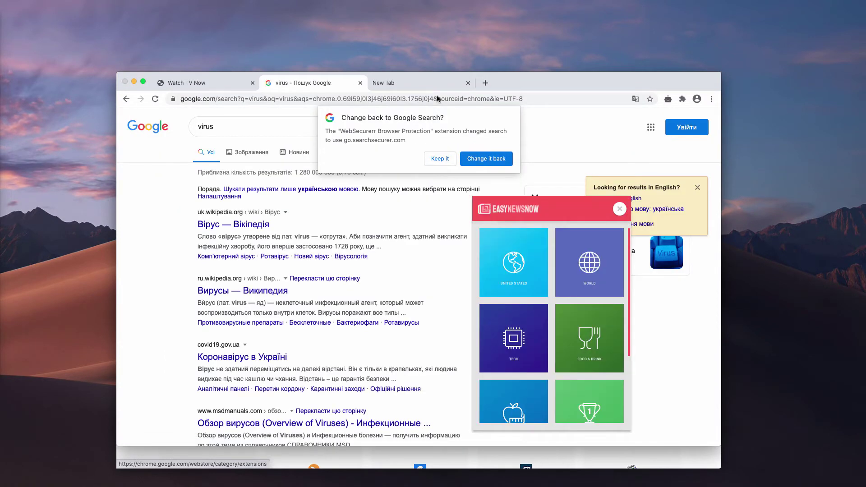
left_click(441, 162)
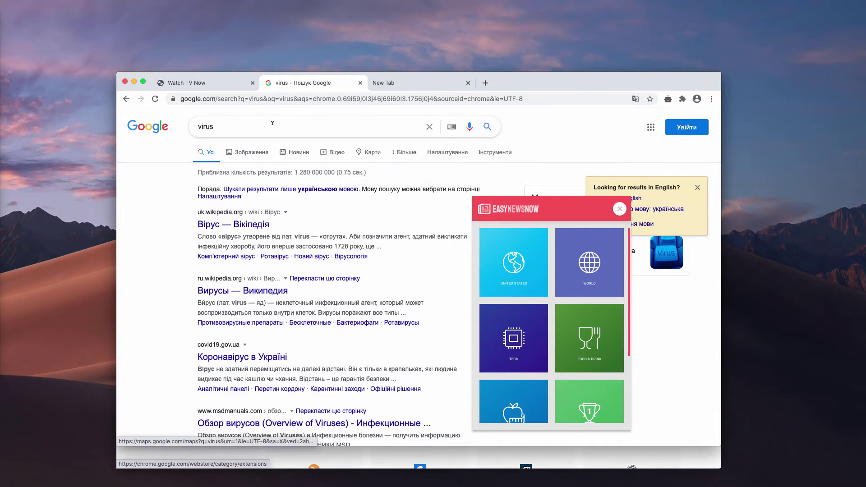
- Close the "virus" search results page
left_click(206, 88)
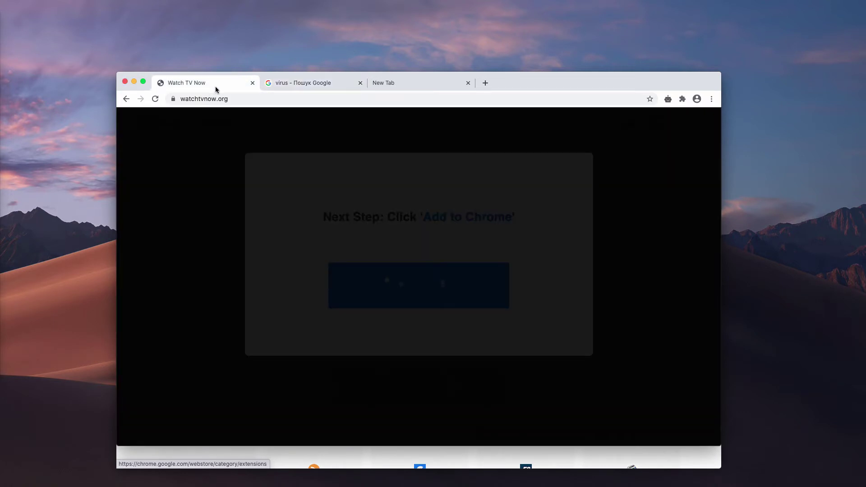
left_click(282, 87)
left_click(222, 85)
left_click(294, 85)
left_click(360, 83)
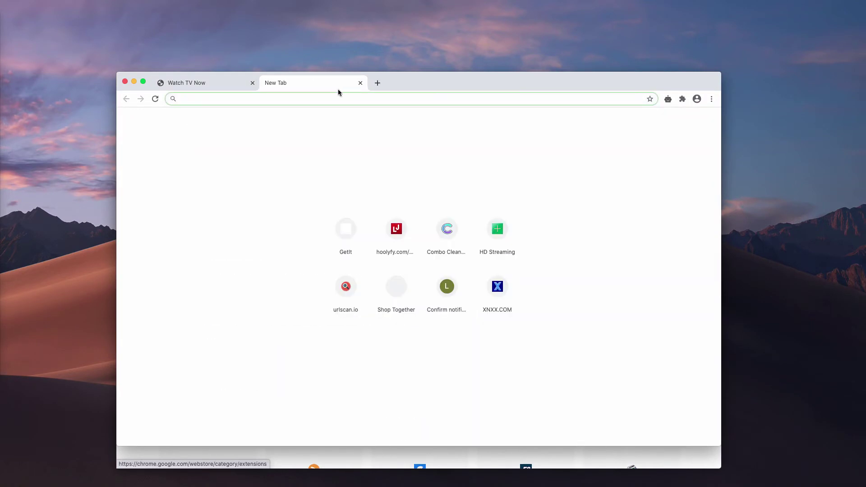
- Go to the browser's extensions page and disable Easy News Now and WebSecurerr Browser Protection
left_click(241, 87)
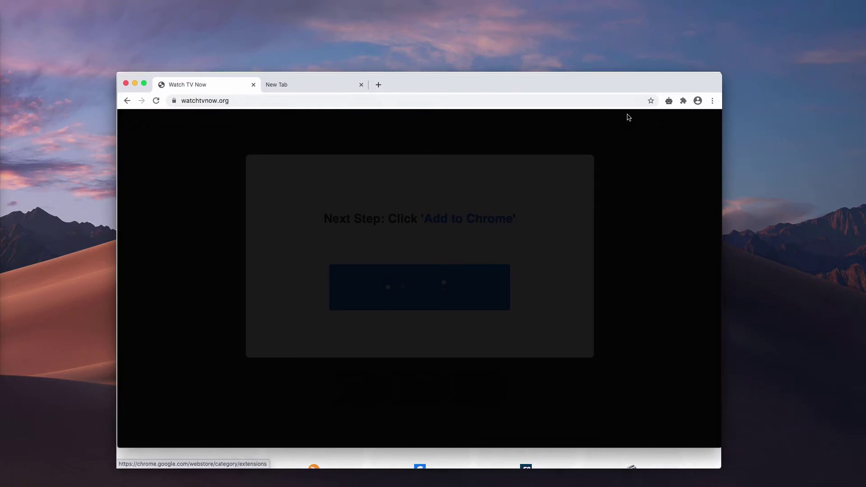
left_click(712, 100)
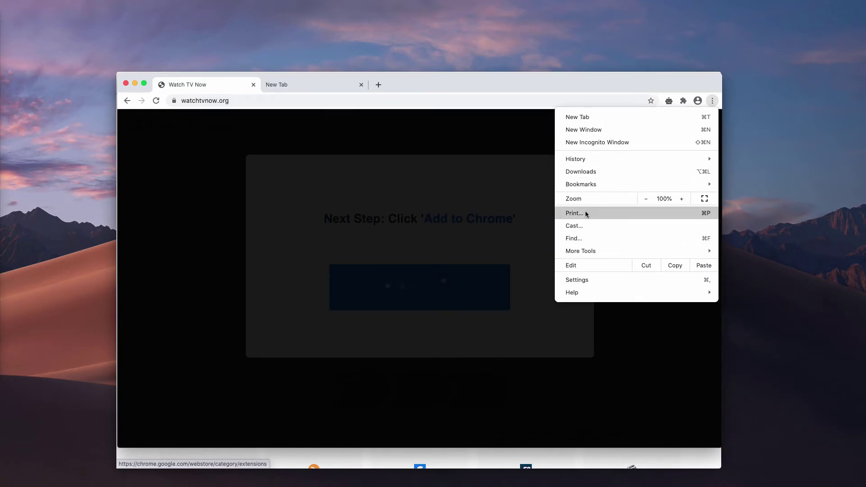
mouse_move(590, 250)
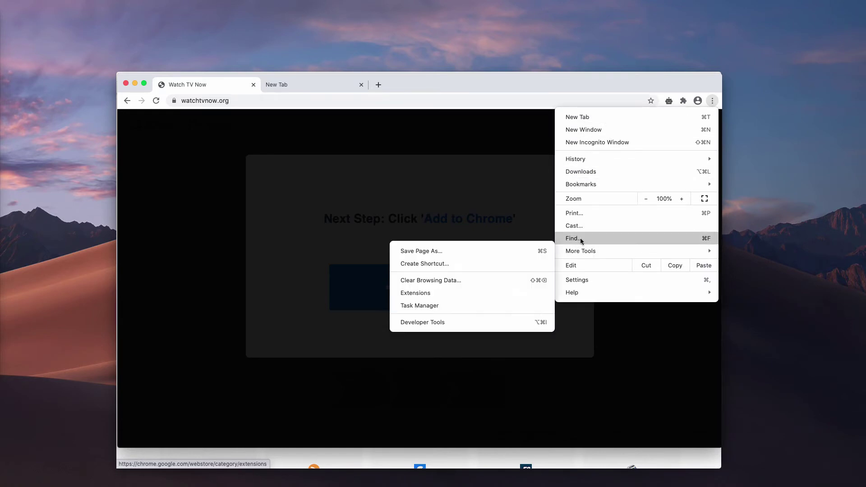
left_click(428, 294)
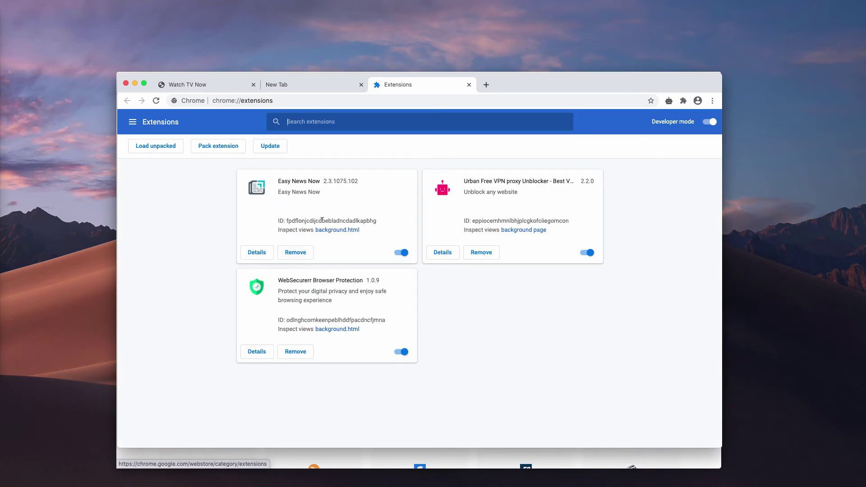
left_click(401, 252)
left_click(401, 352)
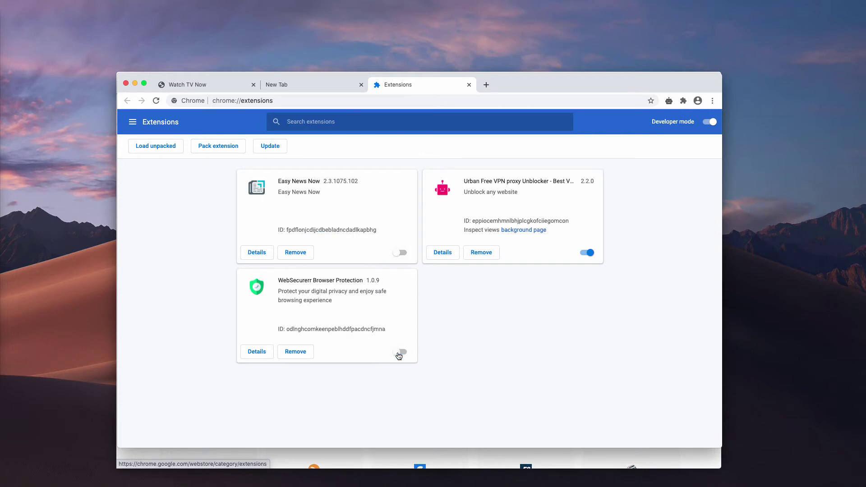
- Remove the Easy News Now and WebSecurerr Browser Protection extensions, closing the EasyNewsNow exit survey page
left_click(302, 260)
left_click(502, 157)
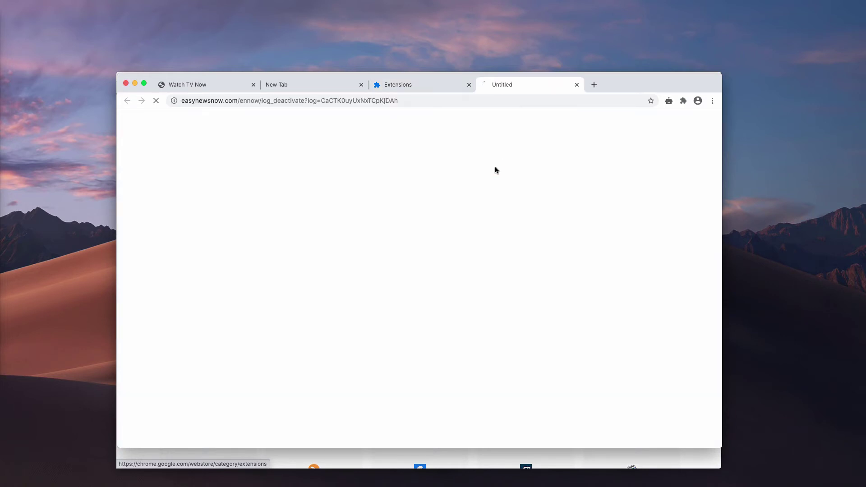
left_click(433, 85)
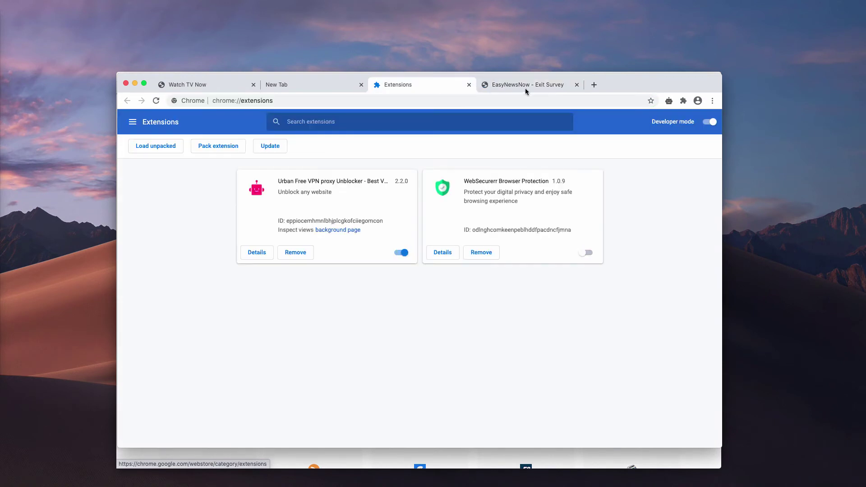
left_click(576, 85)
left_click(478, 256)
left_click(500, 158)
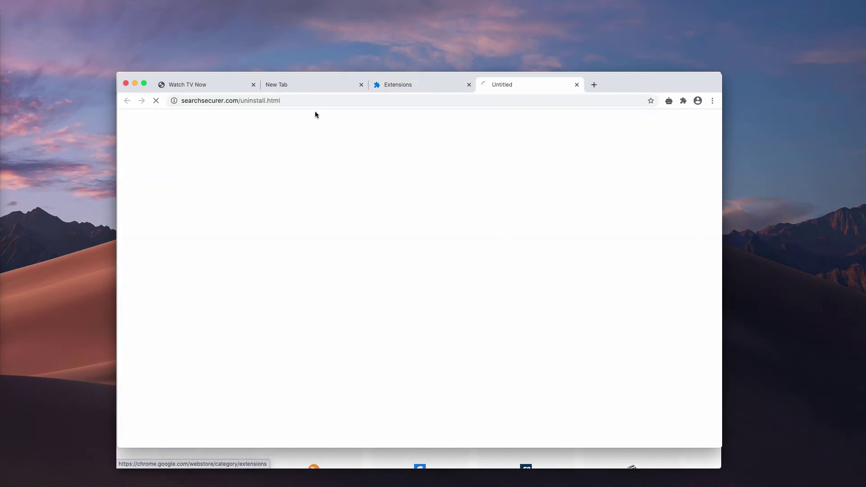
- Go to the browser's site settings and display the notification permissions
left_click(712, 100)
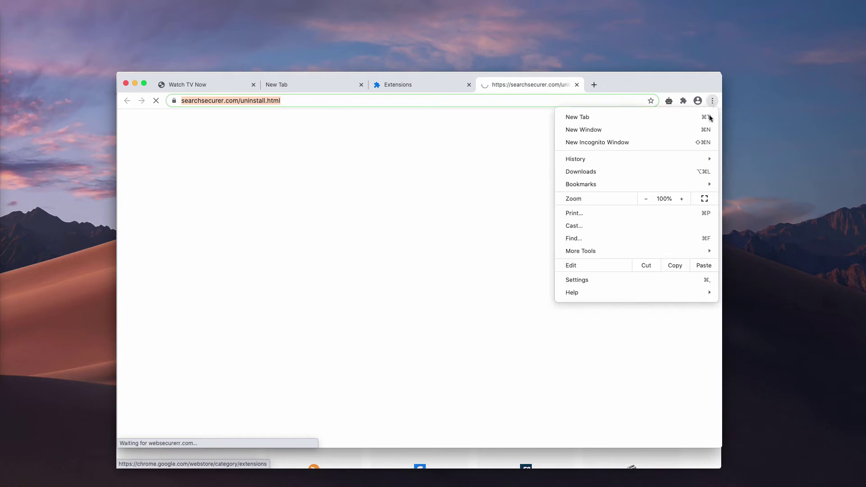
left_click(603, 278)
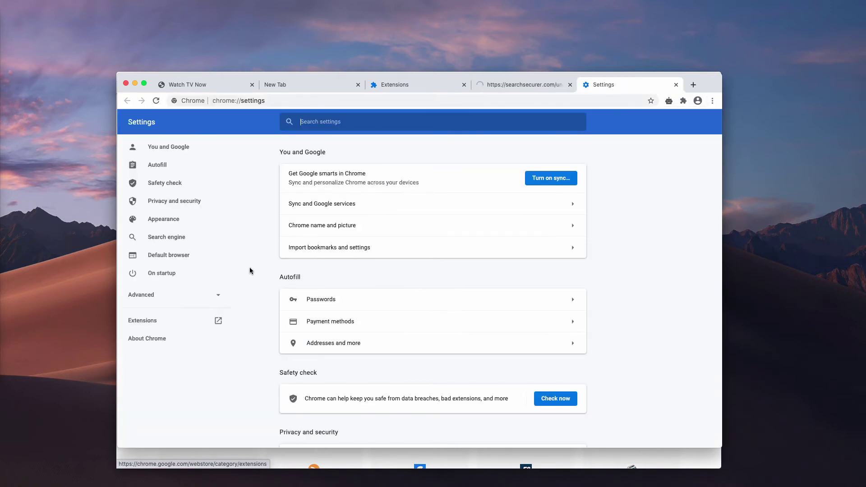
scroll(253, 275, "down", 3)
scroll(271, 306, "down", 3)
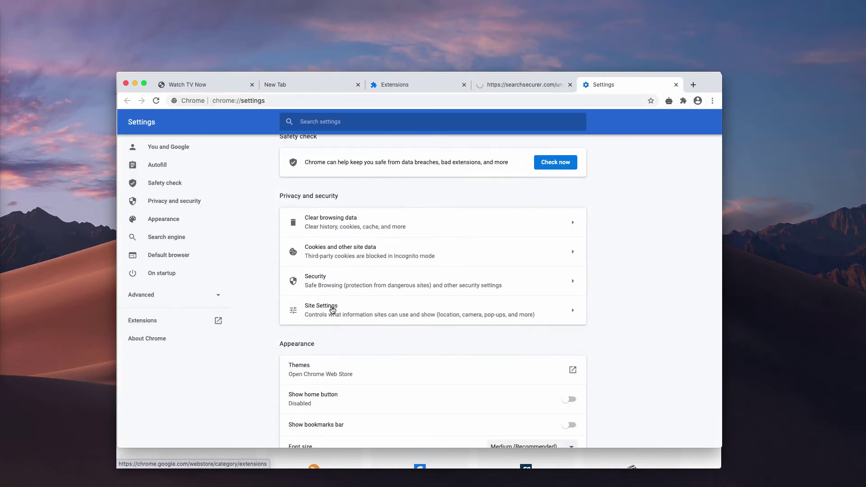
left_click(332, 307)
scroll(333, 306, "down", 5)
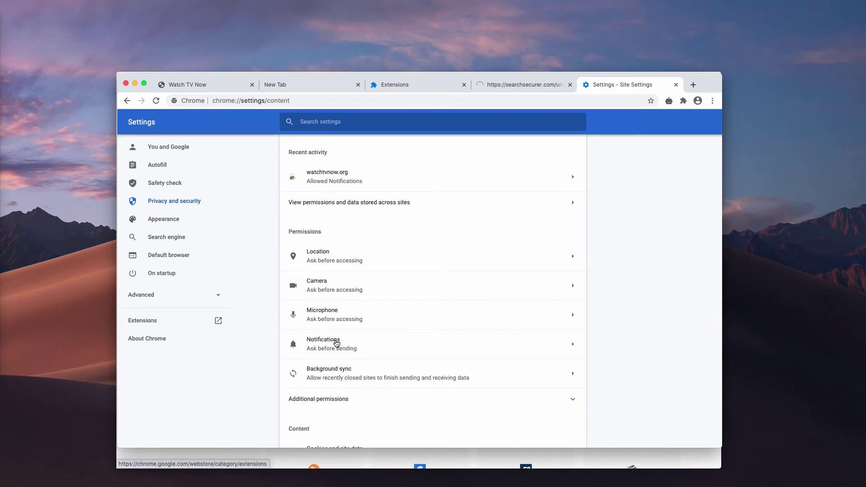
left_click(334, 341)
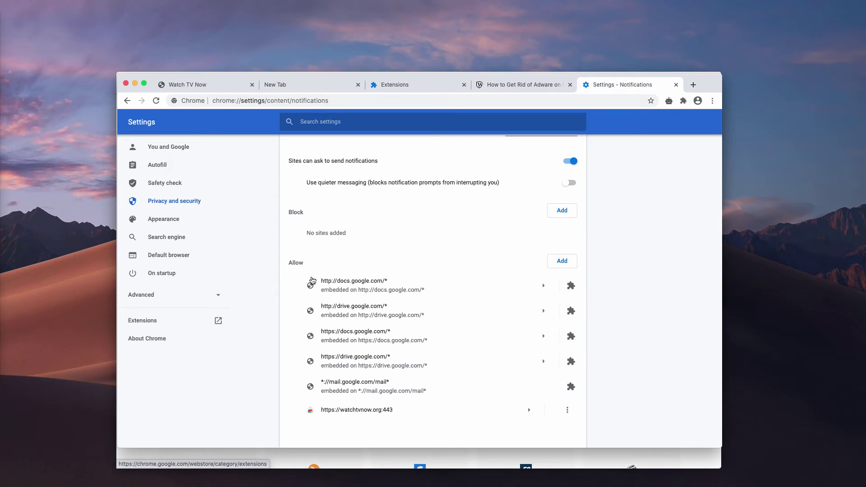
left_click(567, 410)
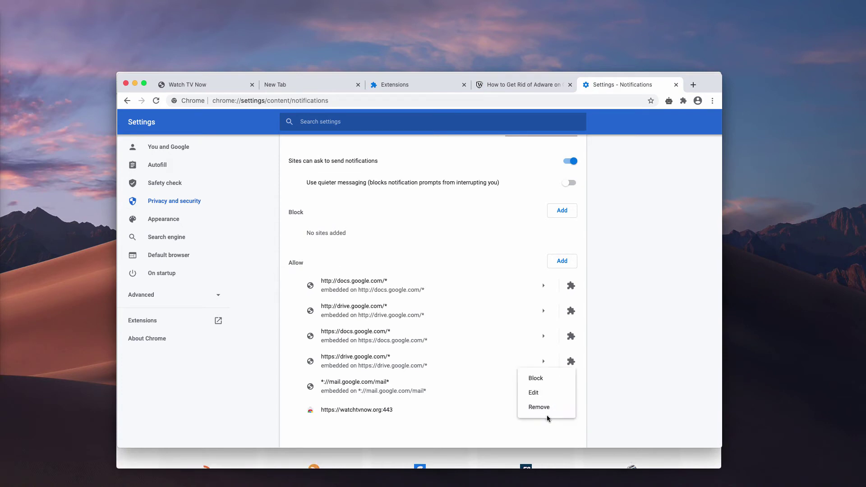
key("Escape")
left_click(567, 409)
left_click(572, 416)
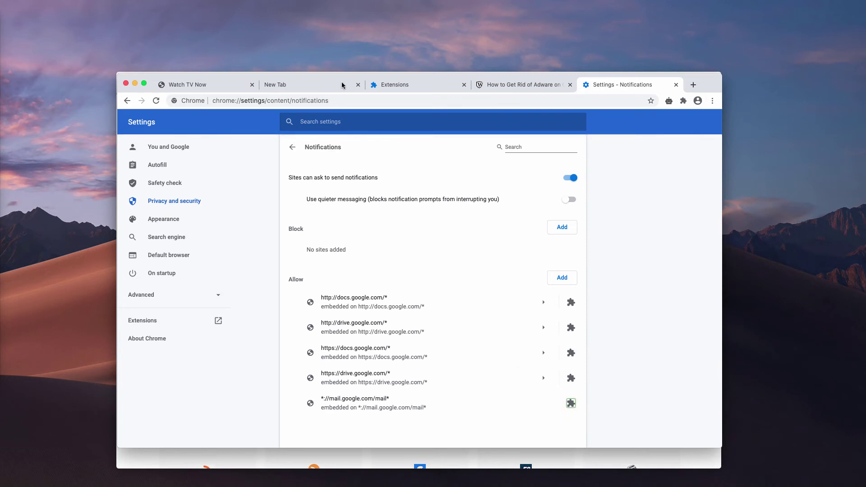
- Go to the website combocleaner.com
left_click(340, 93)
type("combocleaner.com")
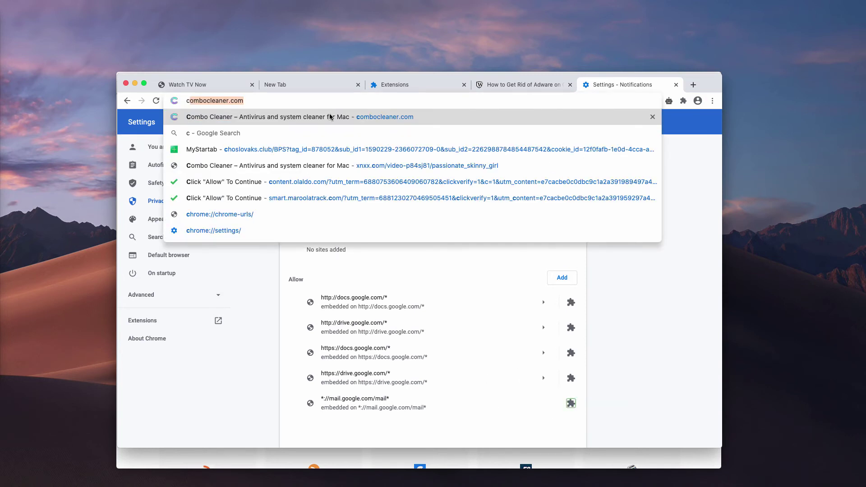
key("Return")
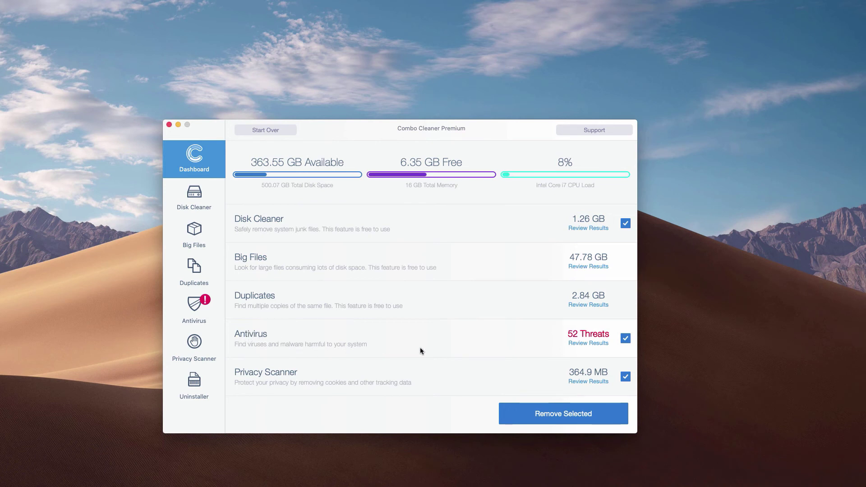
- From Combo Cleaner's Antivirus results, reveal Install (10).dmg in its folder and move it to the Trash, then close the folder window
left_click(591, 345)
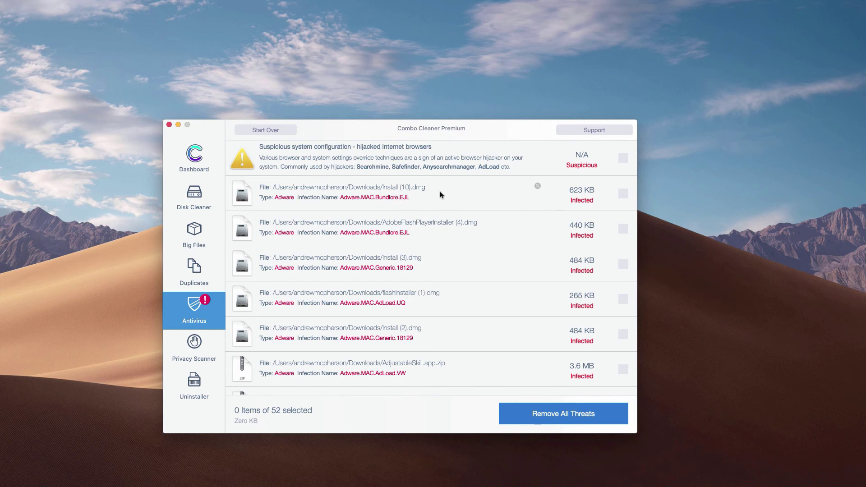
left_click(538, 185)
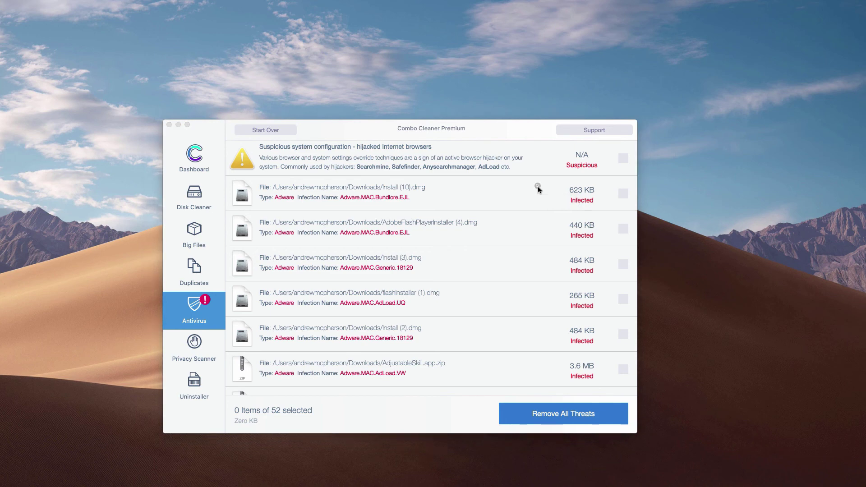
right_click(498, 310)
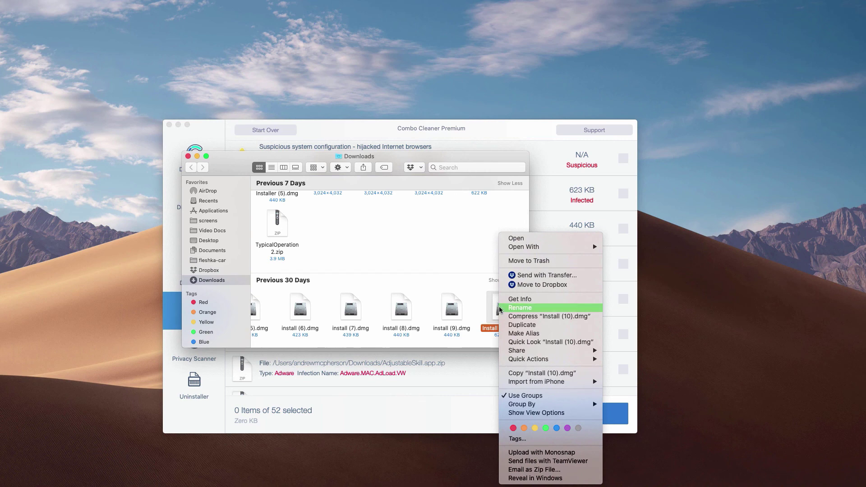
left_click(524, 261)
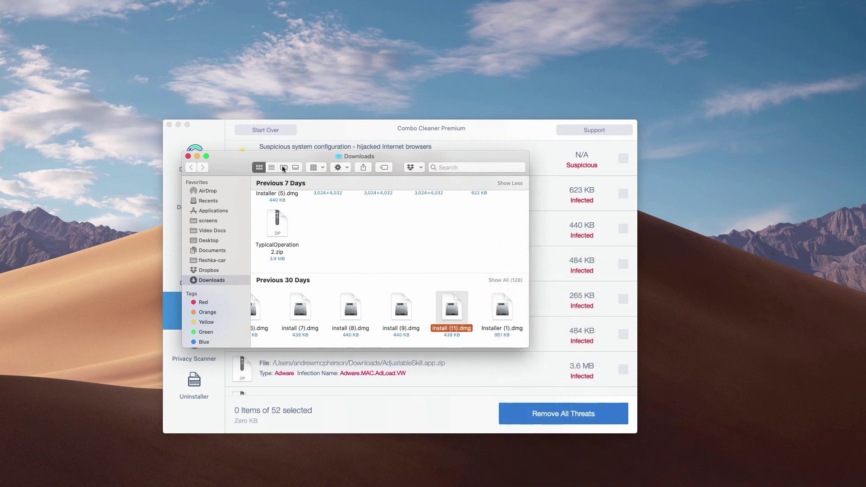
left_click(187, 157)
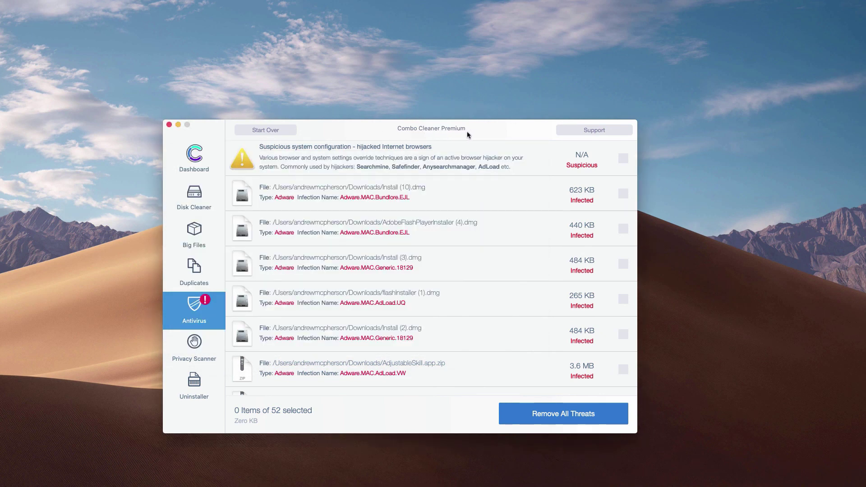
left_click_drag(472, 128, 472, 128)
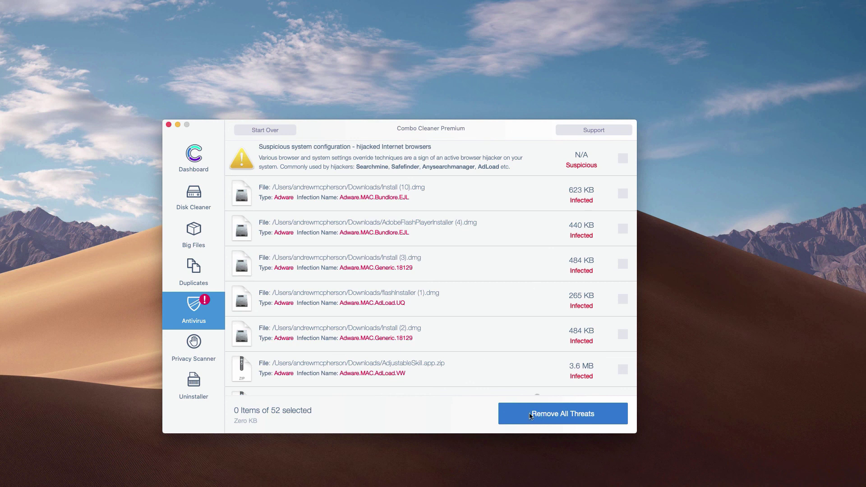
scroll(380, 180, "down", 1)
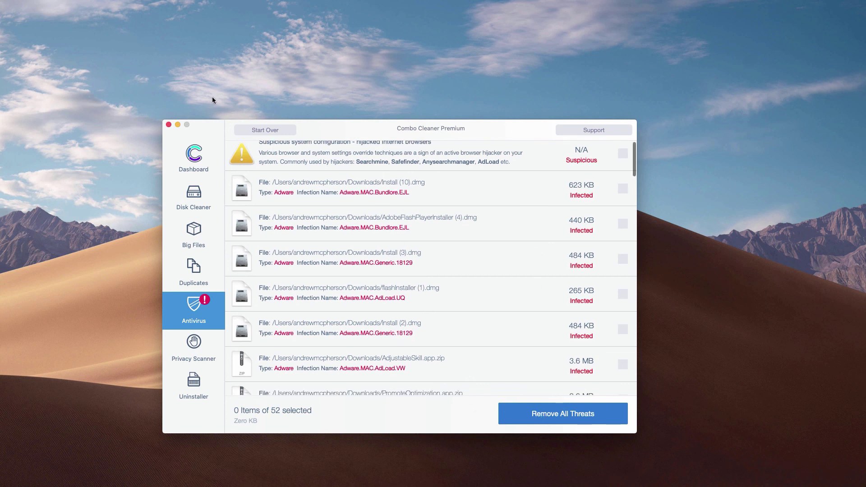